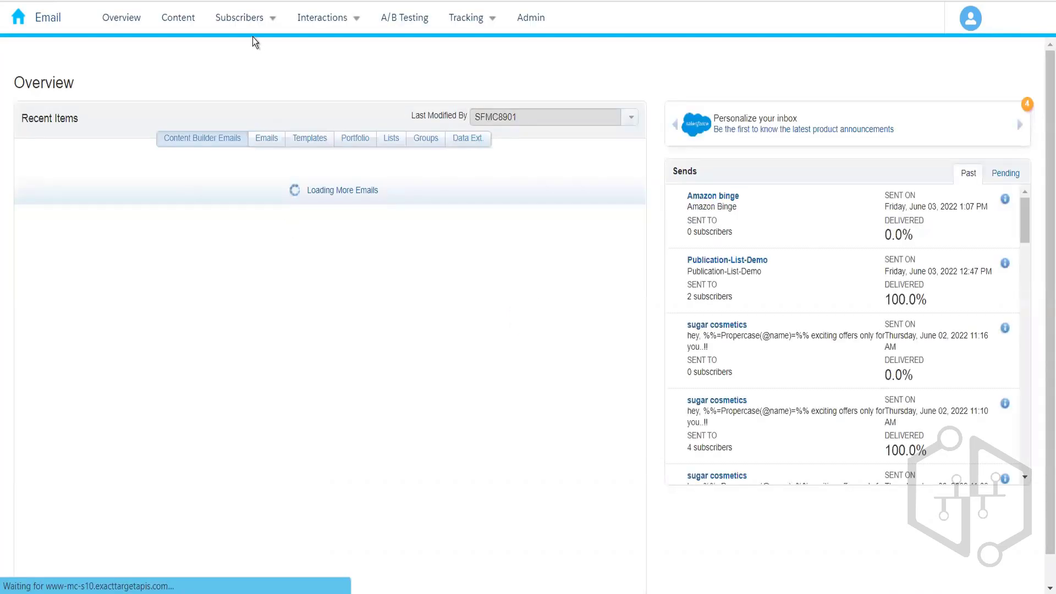
# Open the All Subscribers list to review the subscriber records and their statuses
pyautogui.moveTo(257, 36)
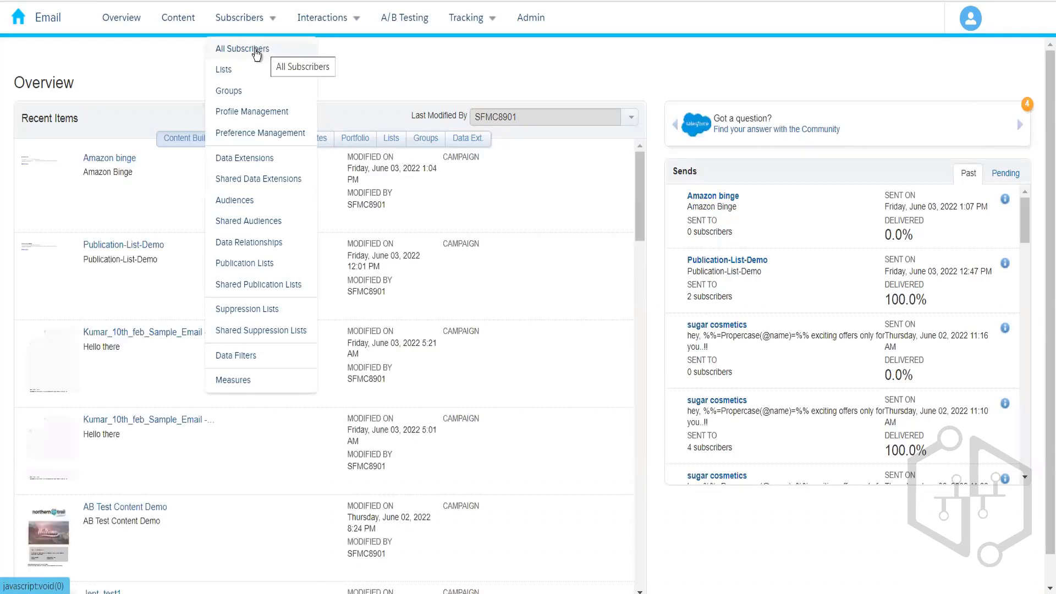
pyautogui.click(261, 50)
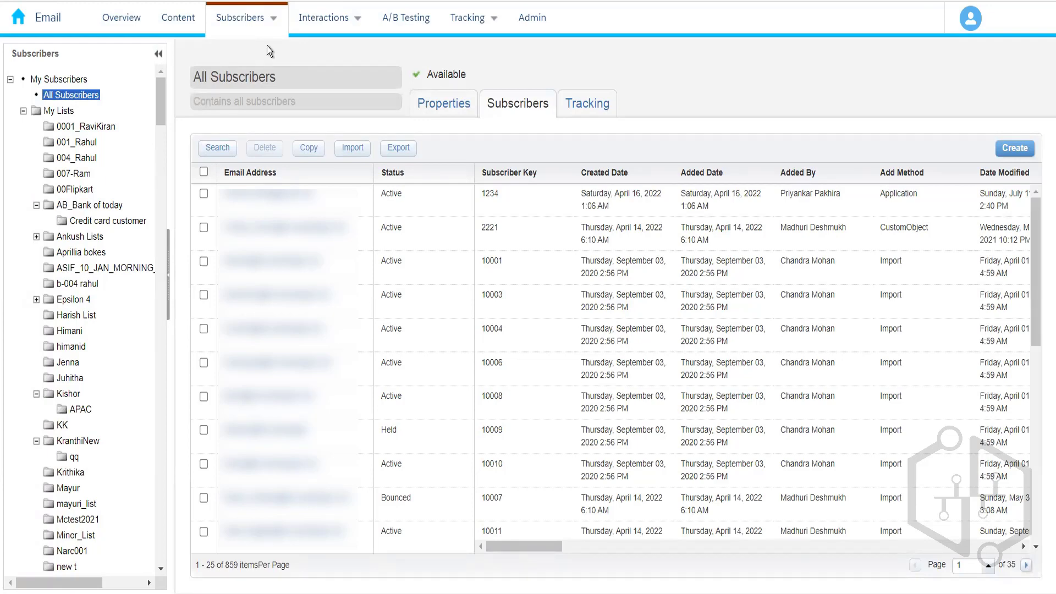
pyautogui.click(242, 31)
pyautogui.click(223, 25)
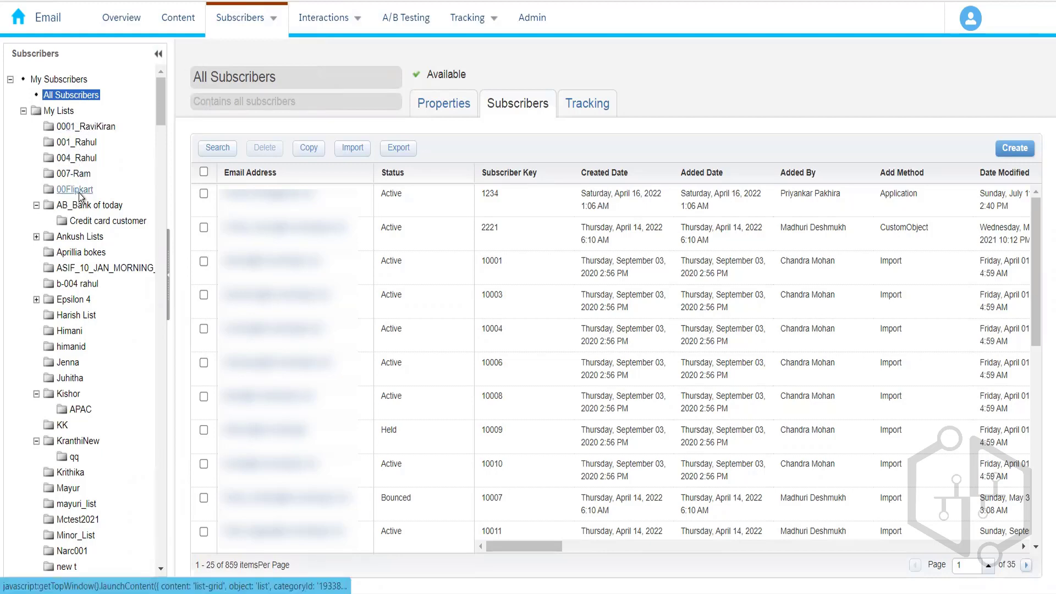
# Display the lists in My Lists and open its subfolder numbered 004
pyautogui.click(65, 111)
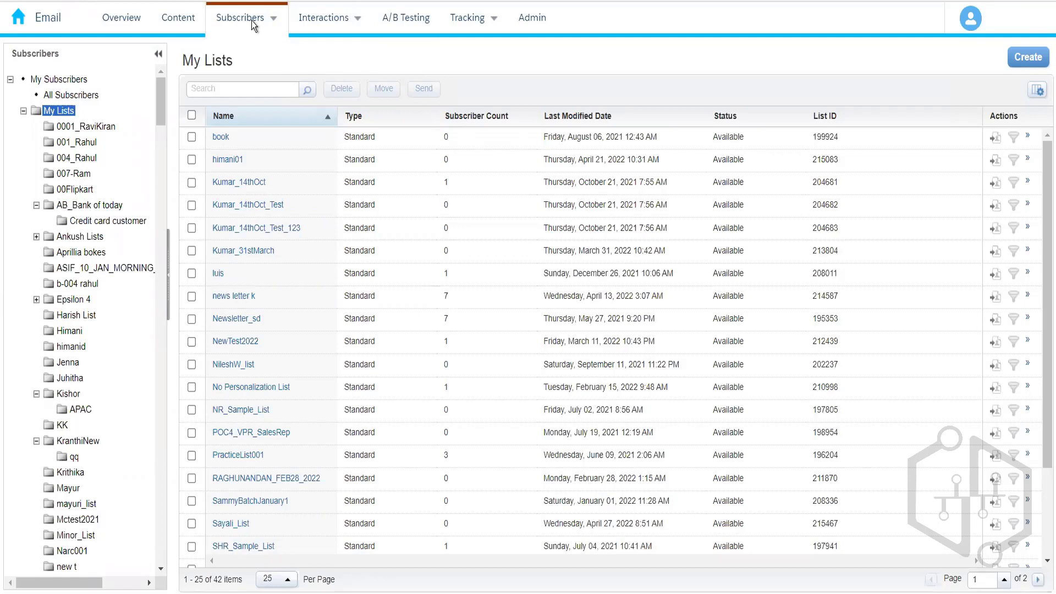
pyautogui.moveTo(252, 21)
pyautogui.click(248, 77)
pyautogui.click(78, 158)
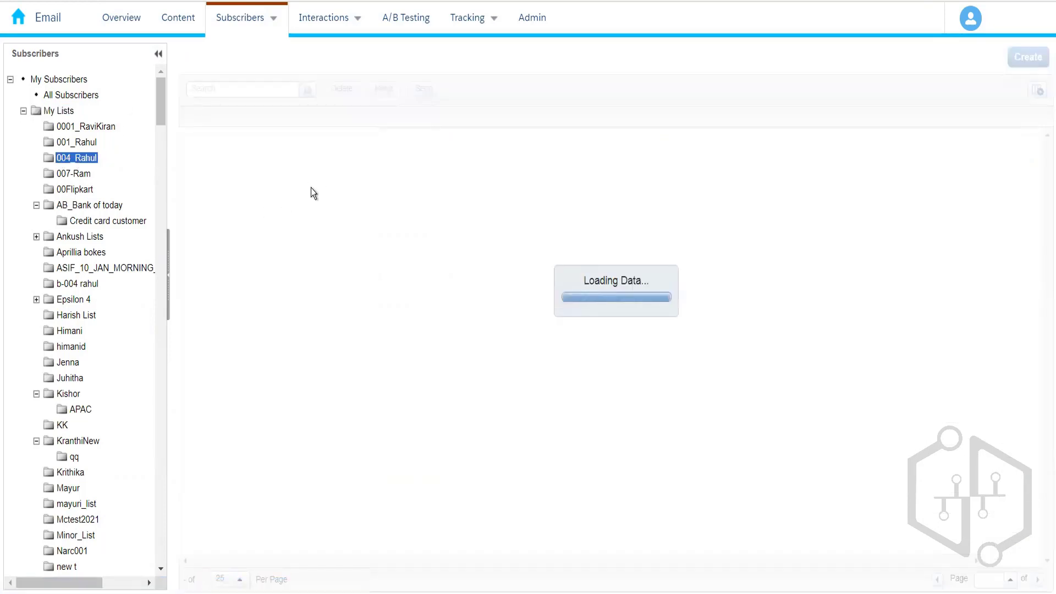
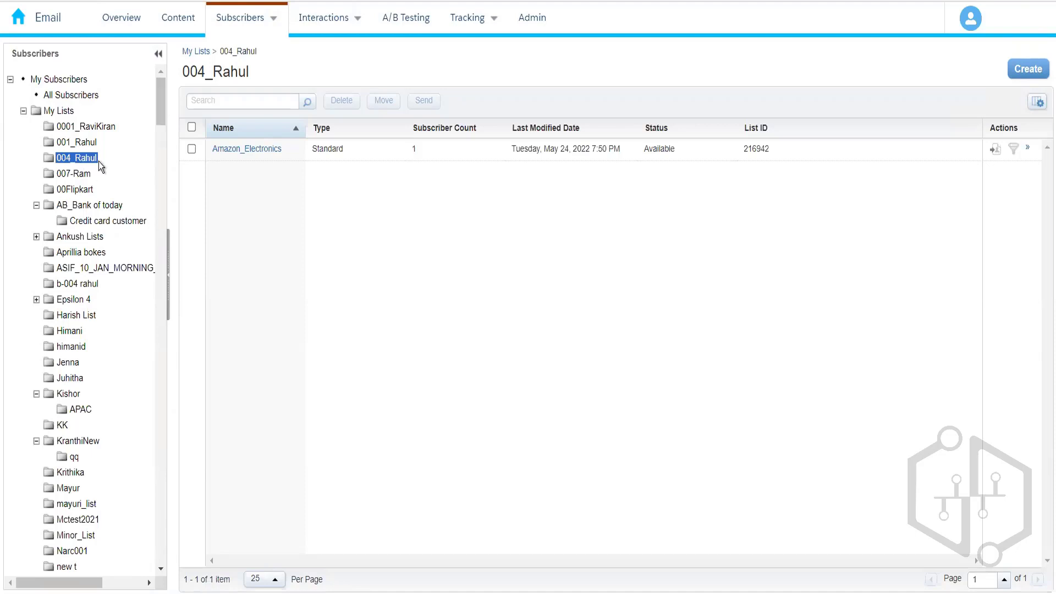
# View the subscribers of the Amazon_Electronics list and return to its parent folder
pyautogui.click(255, 150)
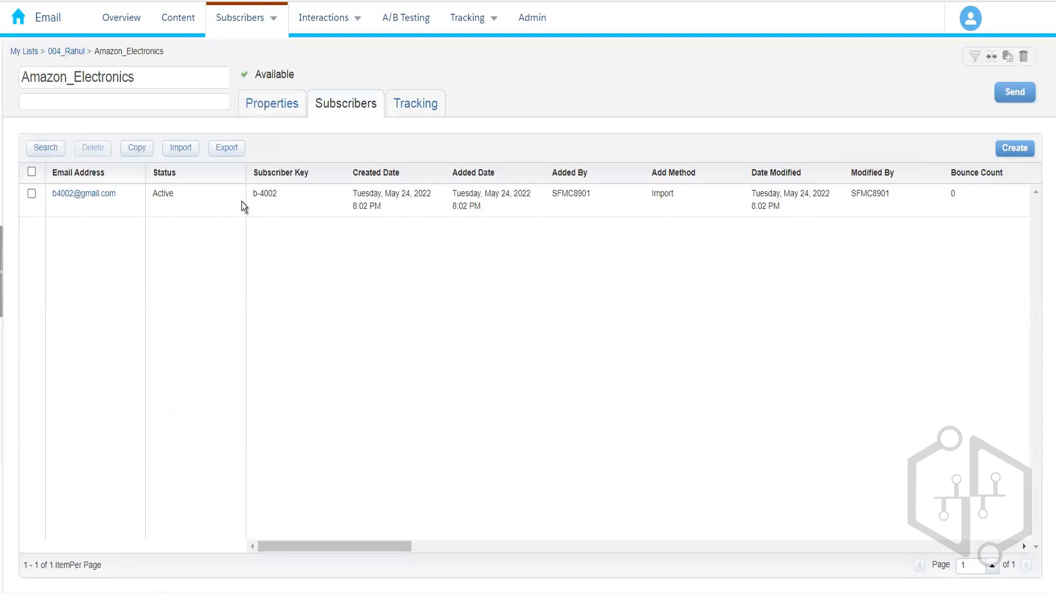
pyautogui.click(31, 195)
pyautogui.click(76, 53)
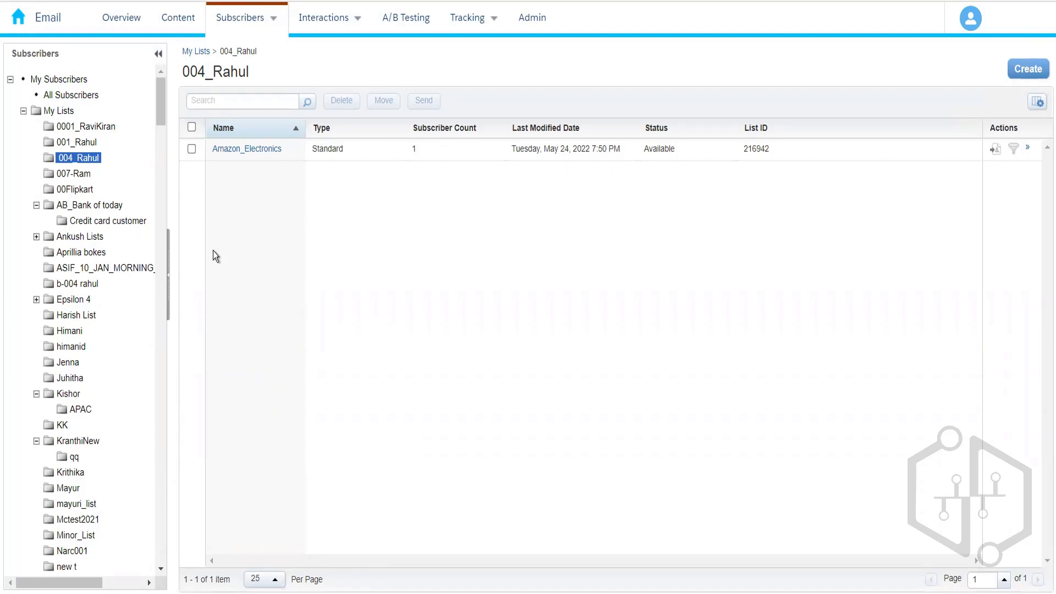
pyautogui.moveTo(271, 26)
pyautogui.moveTo(18, 17)
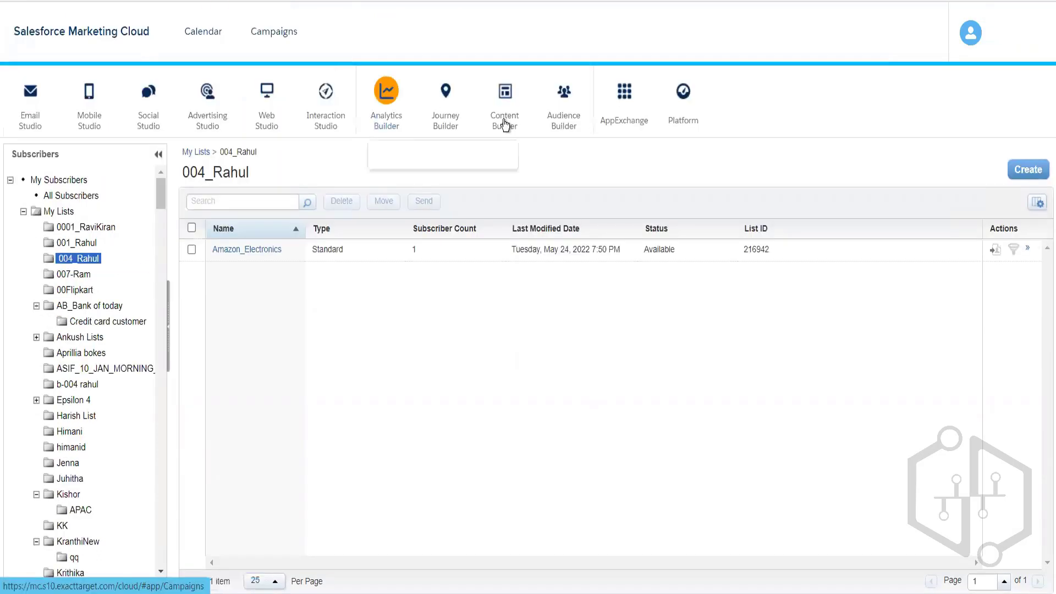
pyautogui.moveTo(611, 103)
pyautogui.moveTo(553, 127)
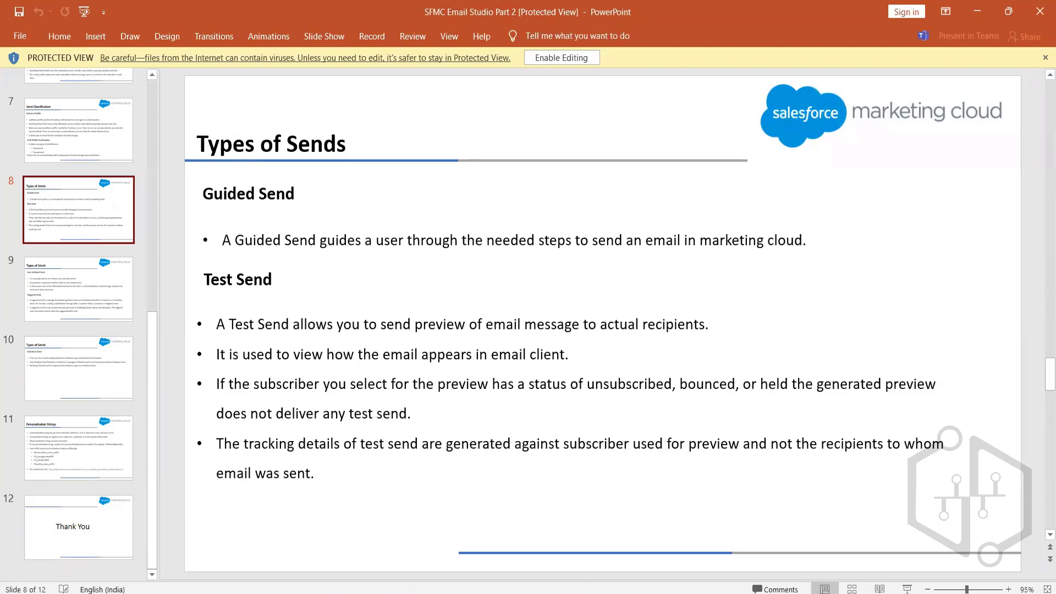
# Switch to Email Studio, view the run2 email's details in its guided send, and return to Content Builder
pyautogui.click(599, 577)
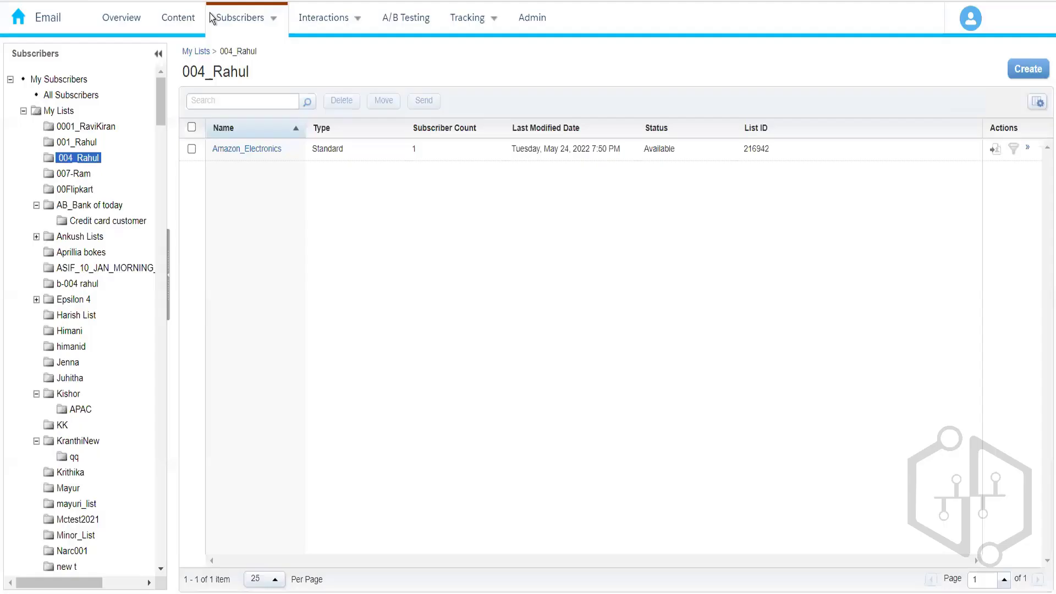
pyautogui.click(178, 25)
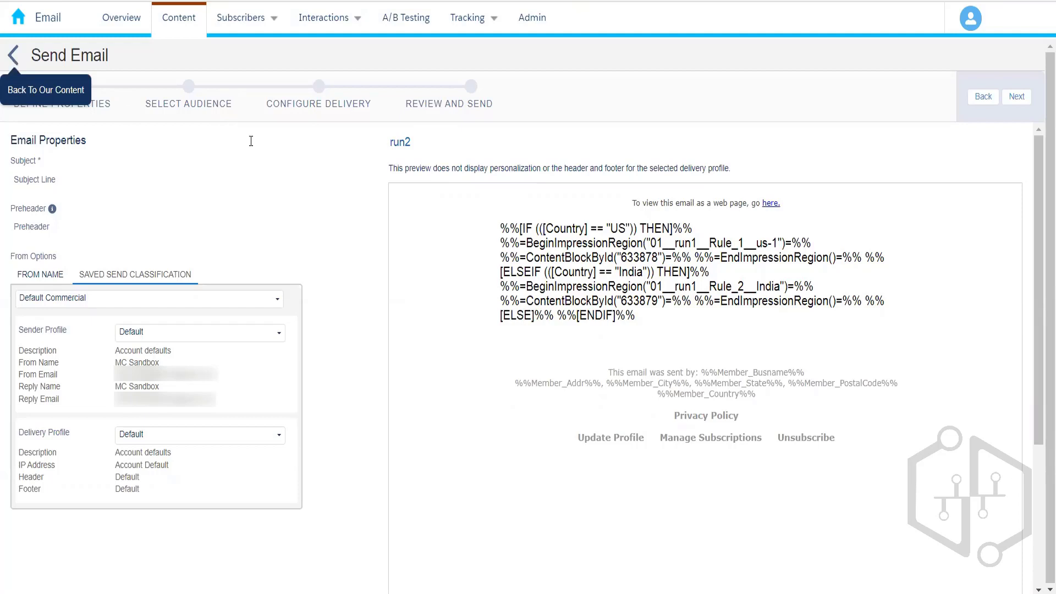
pyautogui.click(399, 142)
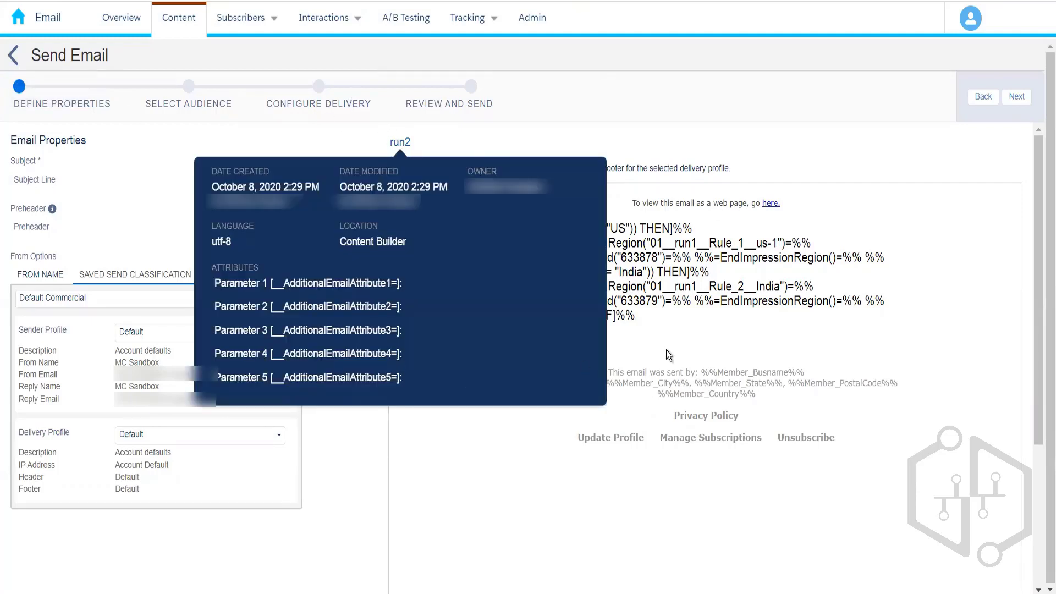
pyautogui.click(580, 104)
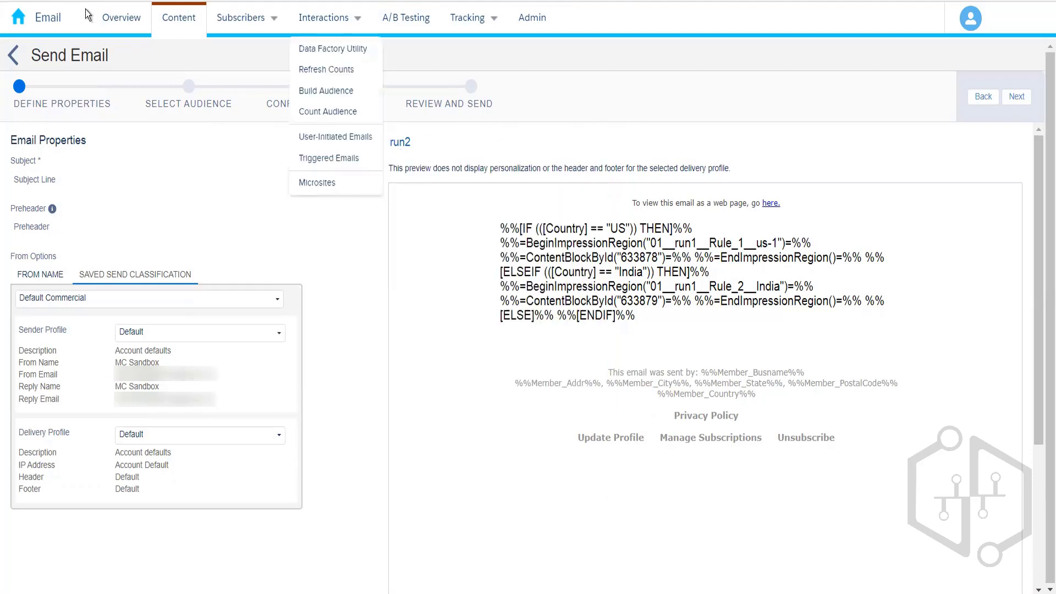
pyautogui.click(14, 55)
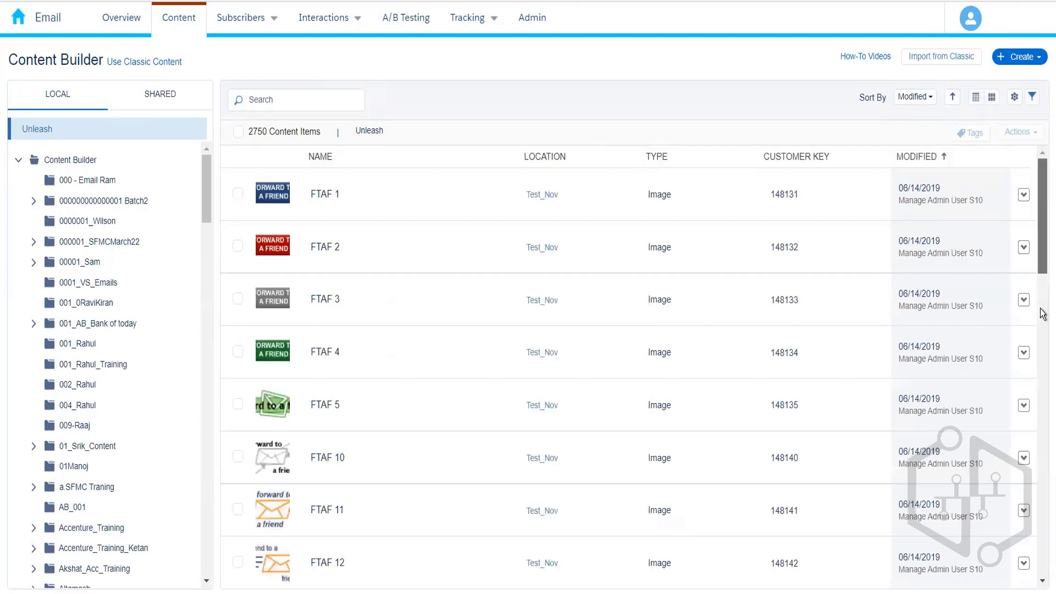
# Find the SFMC_Learn text-only email, view its guided send page, and return to the content list
pyautogui.scroll(-2, 1042, 392)
pyautogui.scroll(-10, 1042, 391)
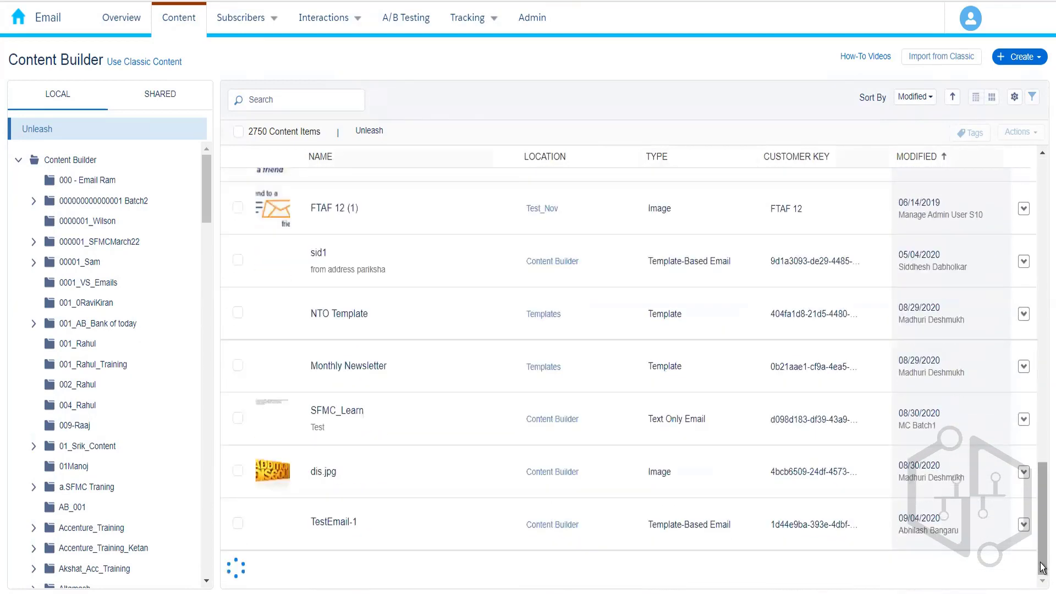
pyautogui.click(1024, 419)
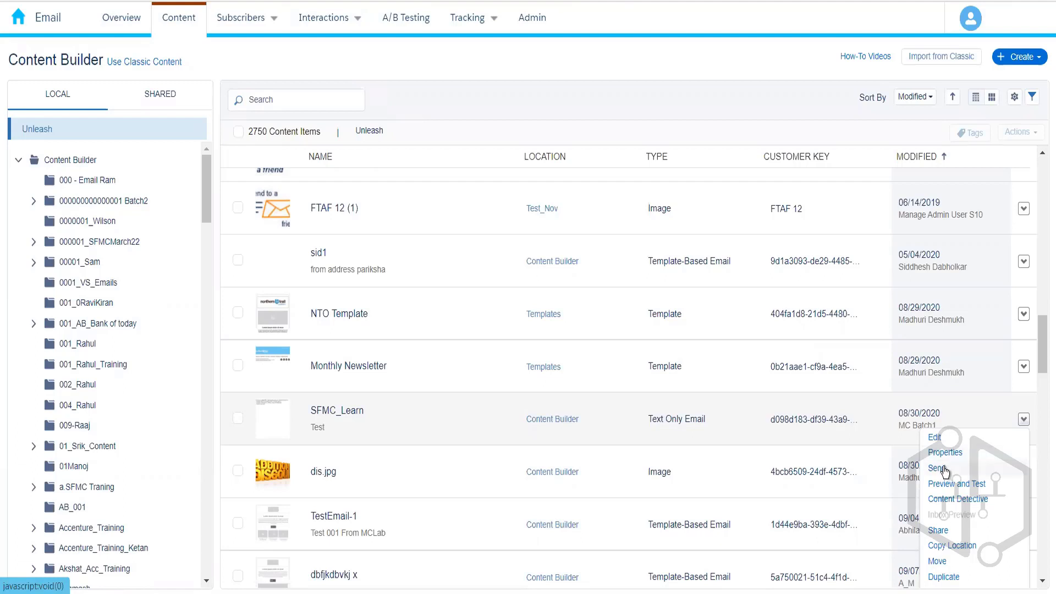
pyautogui.click(665, 390)
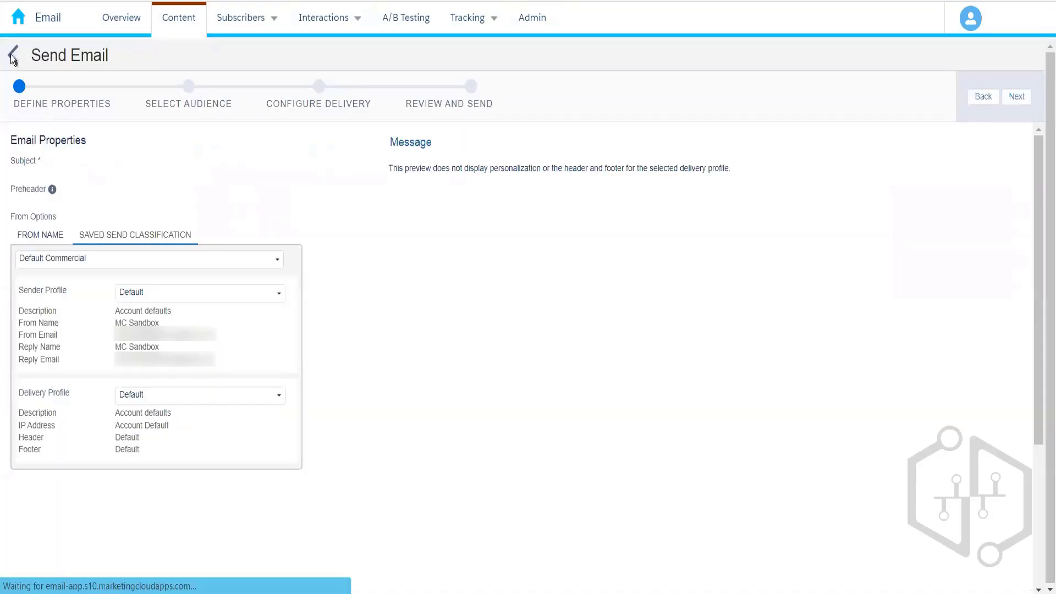
pyautogui.click(12, 56)
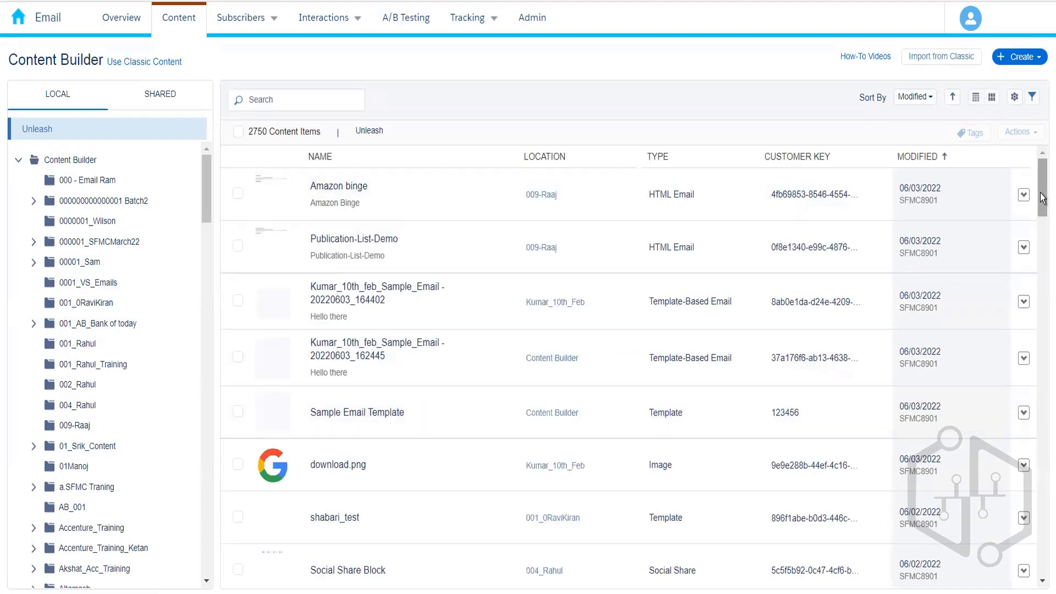
# Find the template-based email sid1 in the content list and open its Preview and Test page
pyautogui.moveTo(1042, 253); pyautogui.dragTo(1043, 316)
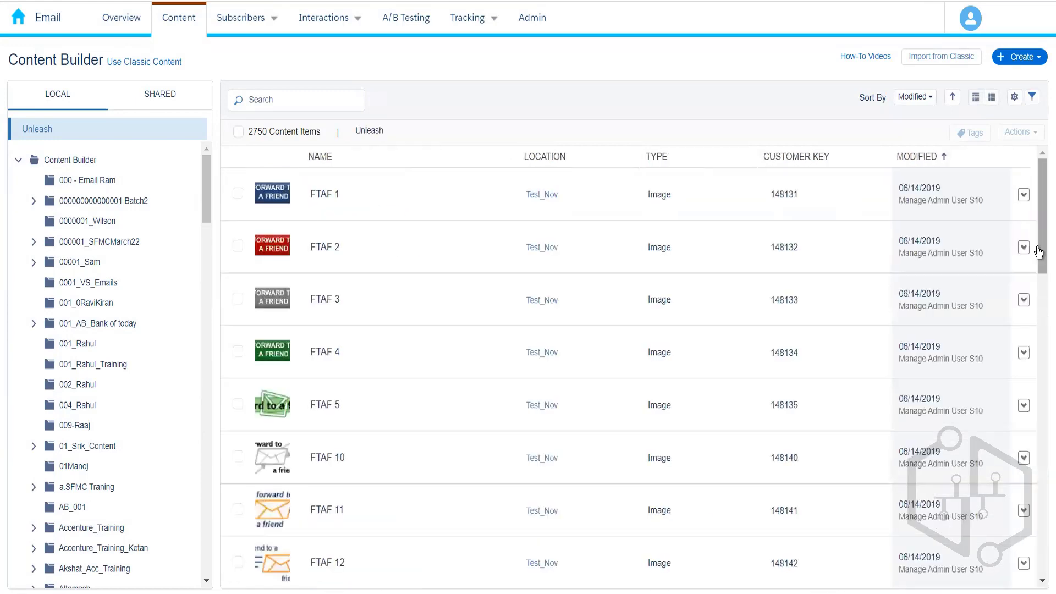
pyautogui.moveTo(1042, 251); pyautogui.dragTo(1042, 407)
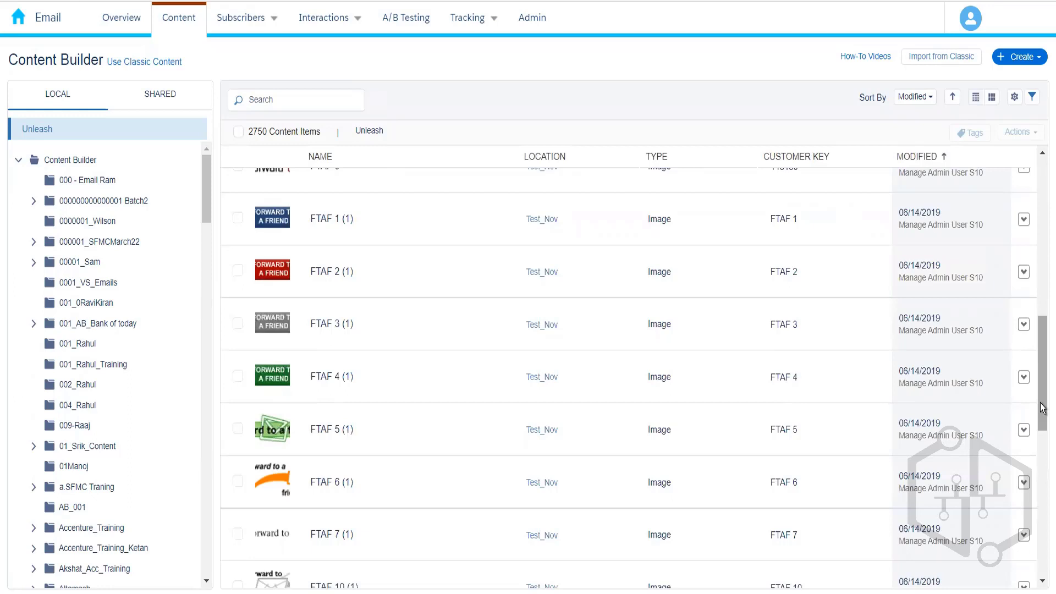
pyautogui.moveTo(1042, 407); pyautogui.dragTo(1042, 515)
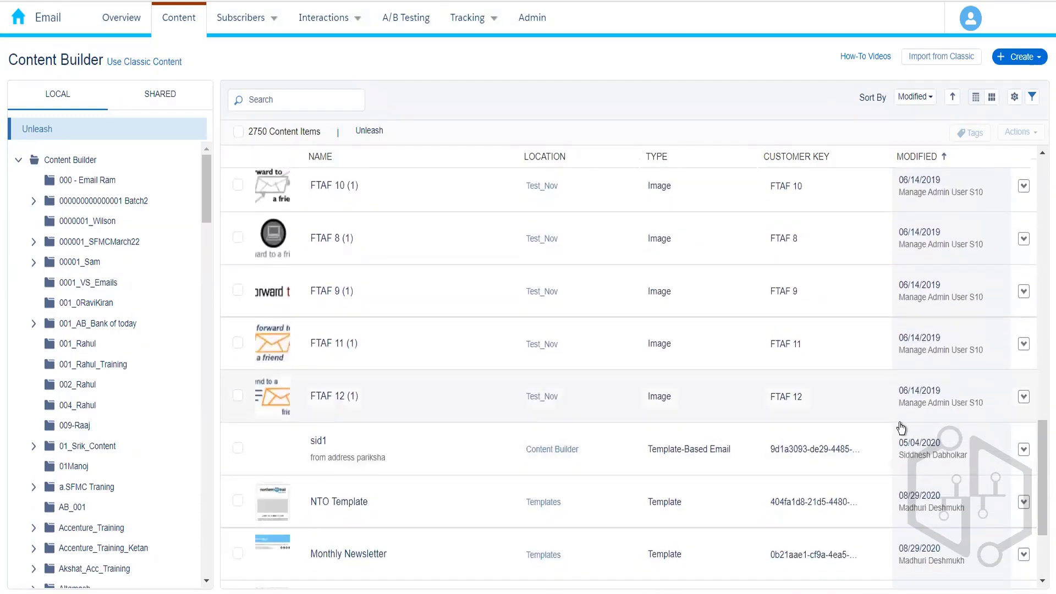
pyautogui.click(1023, 453)
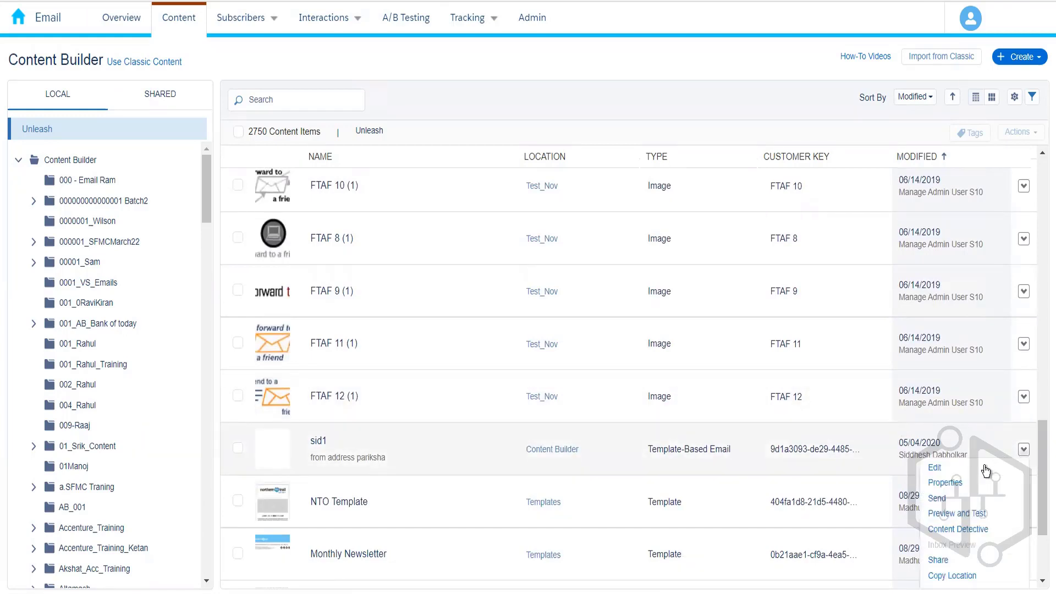
pyautogui.click(963, 513)
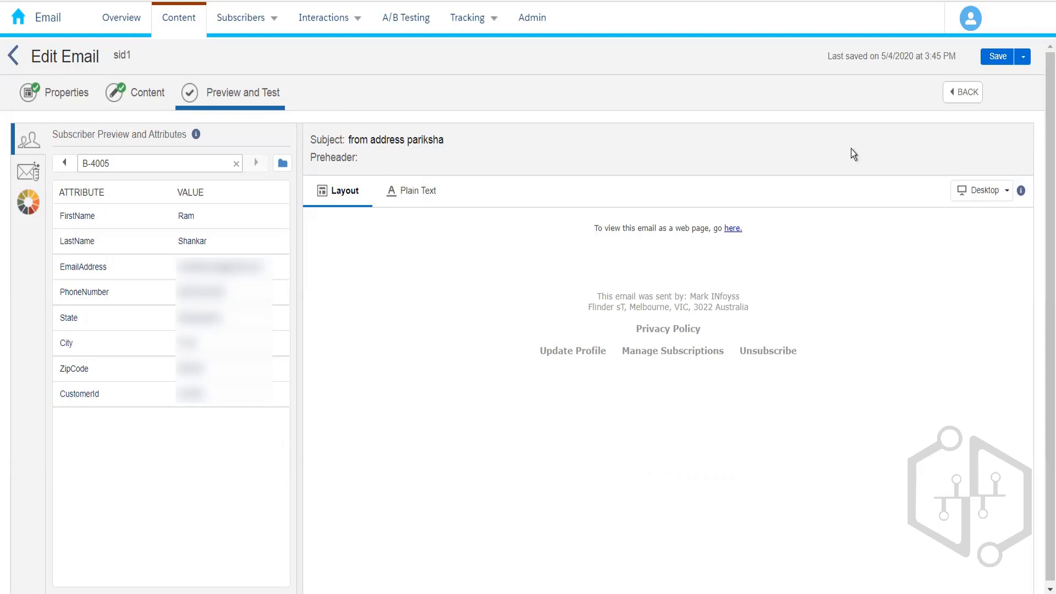
# Review the Test Send recipients, send classification, delivery profile and subject prefix for sid1, and return to the subscriber preview
pyautogui.click(28, 179)
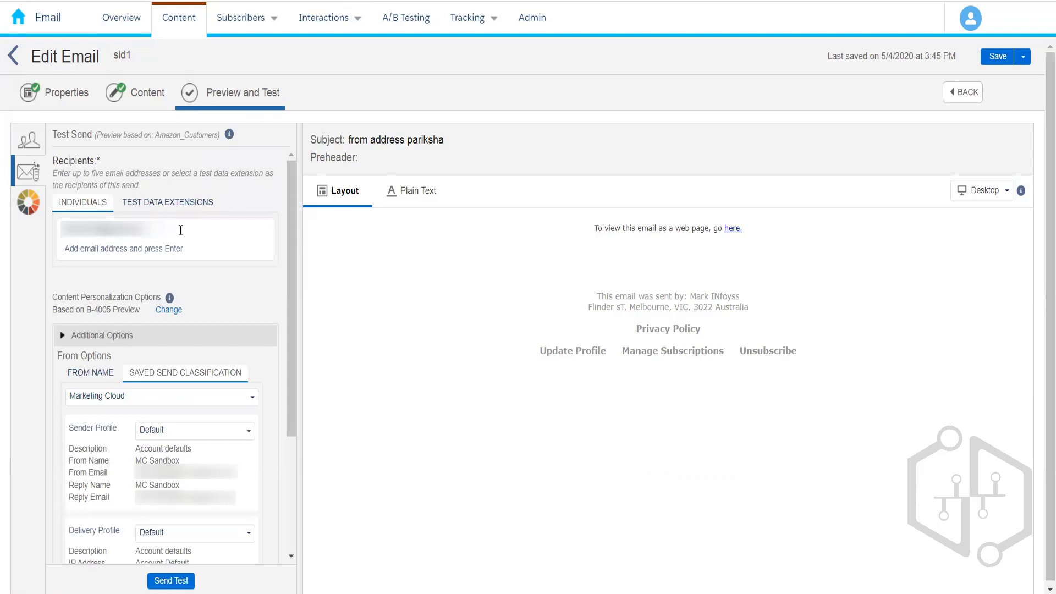
pyautogui.scroll(-1, 292, 300)
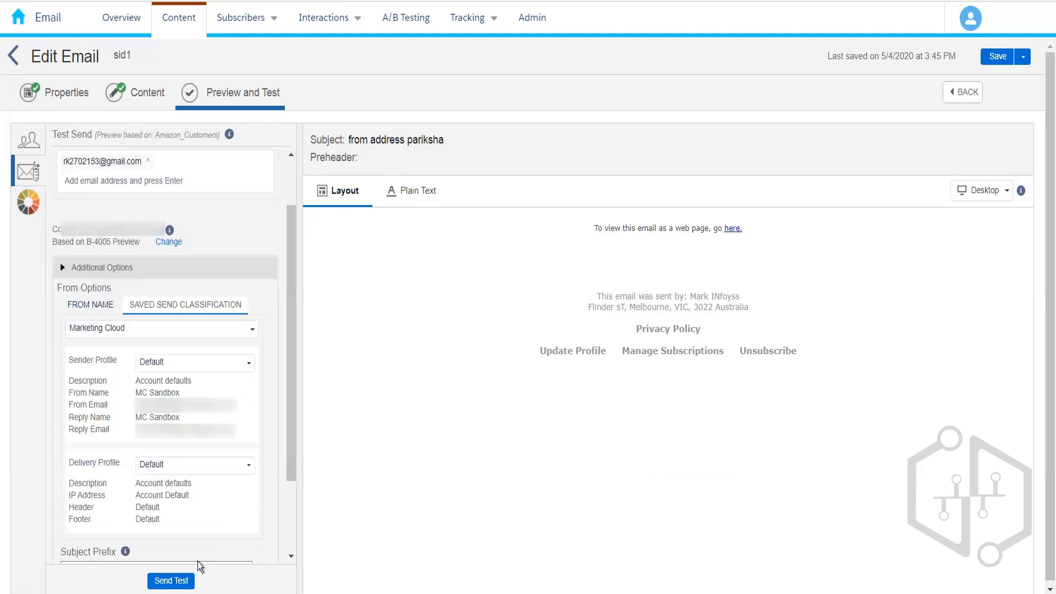
pyautogui.scroll(-2, 292, 443)
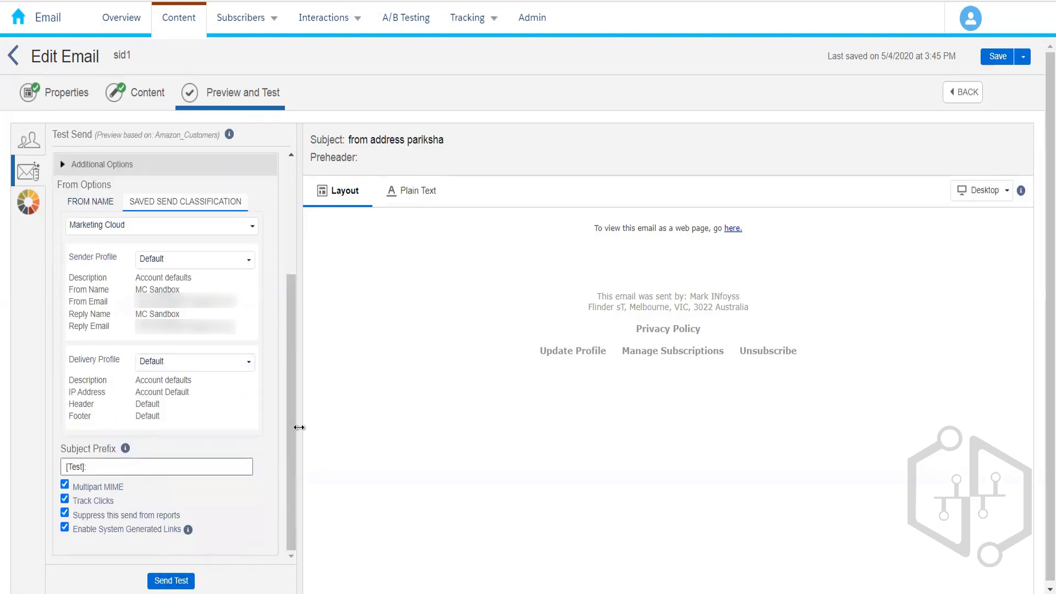
pyautogui.scroll(3, 295, 297)
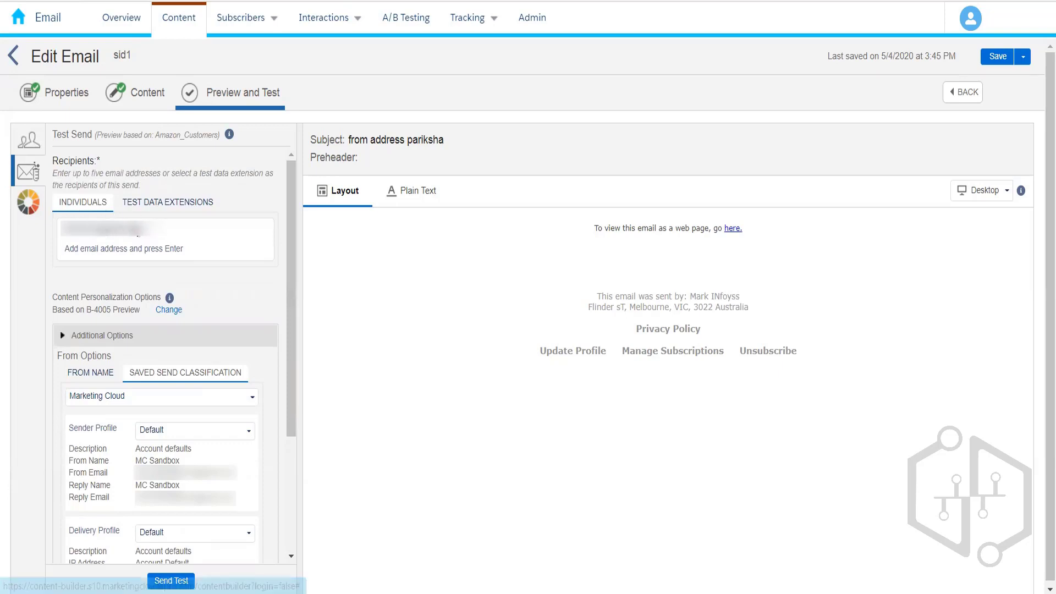
pyautogui.click(28, 146)
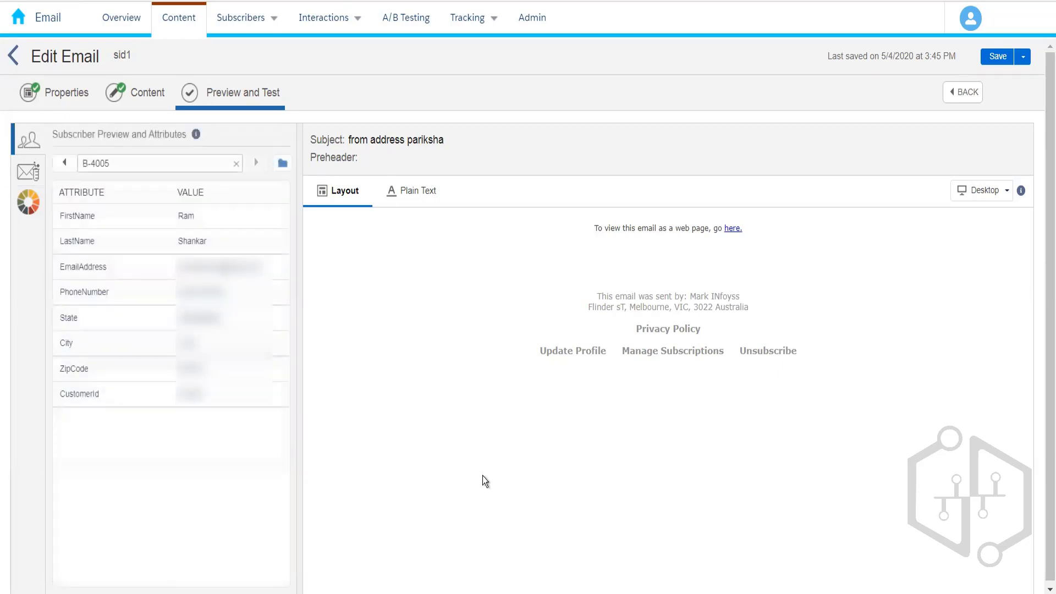
# Examine the test data extension choices for the Test Send recipients and return to the individual recipients
pyautogui.click(28, 172)
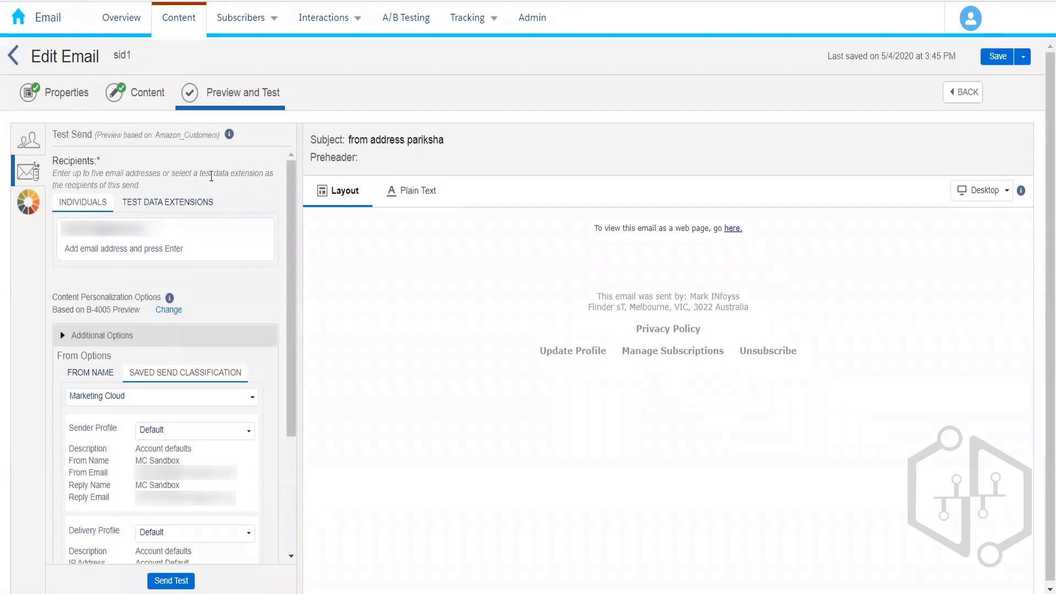
pyautogui.click(182, 204)
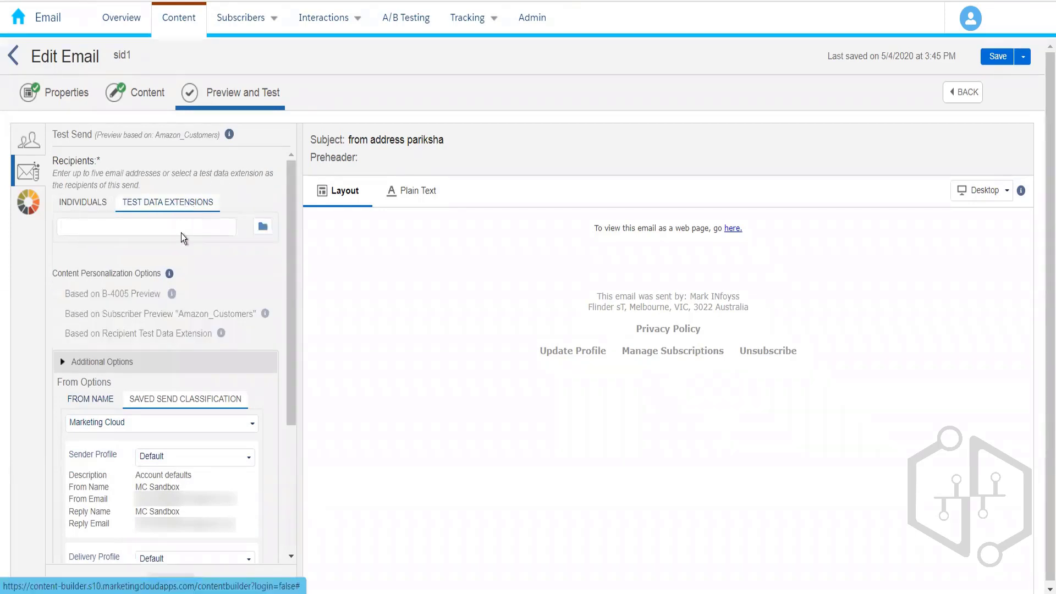
pyautogui.click(263, 227)
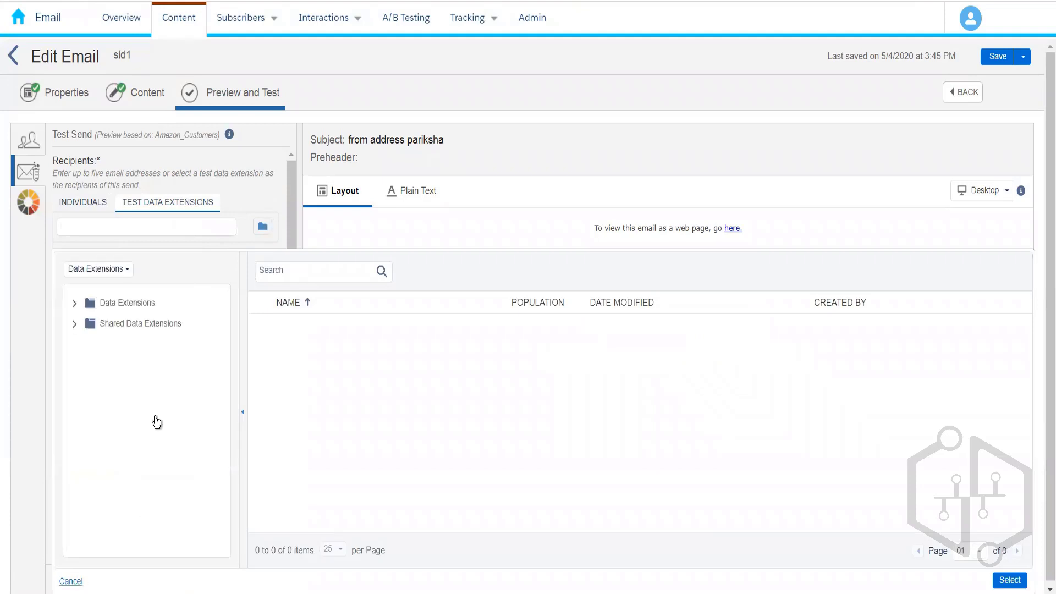
pyautogui.click(156, 239)
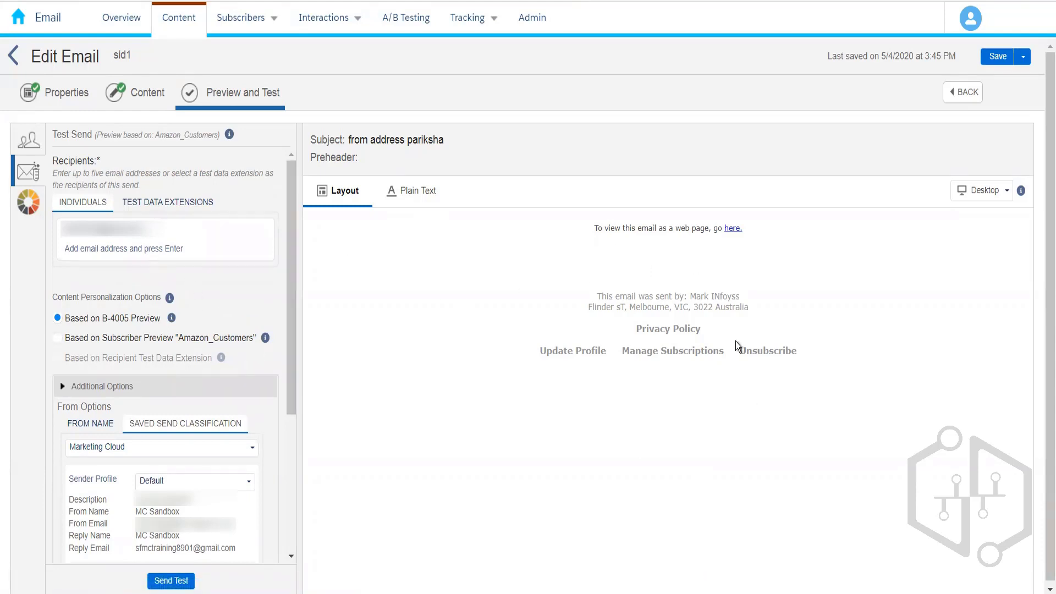
# Preview the sid1 email with the attributes of the preceding subscriber
pyautogui.click(29, 141)
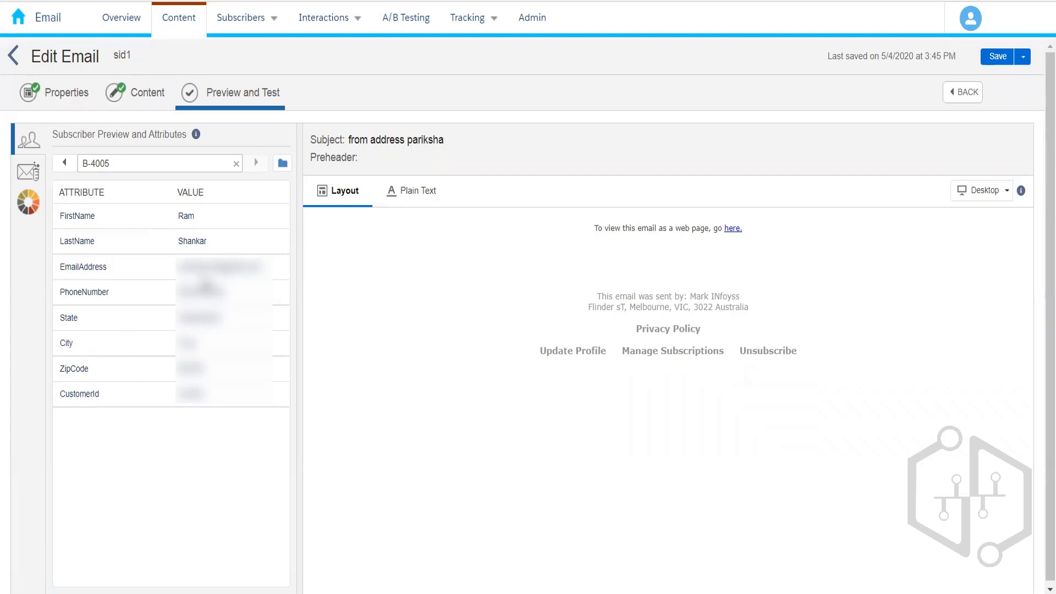
pyautogui.click(65, 163)
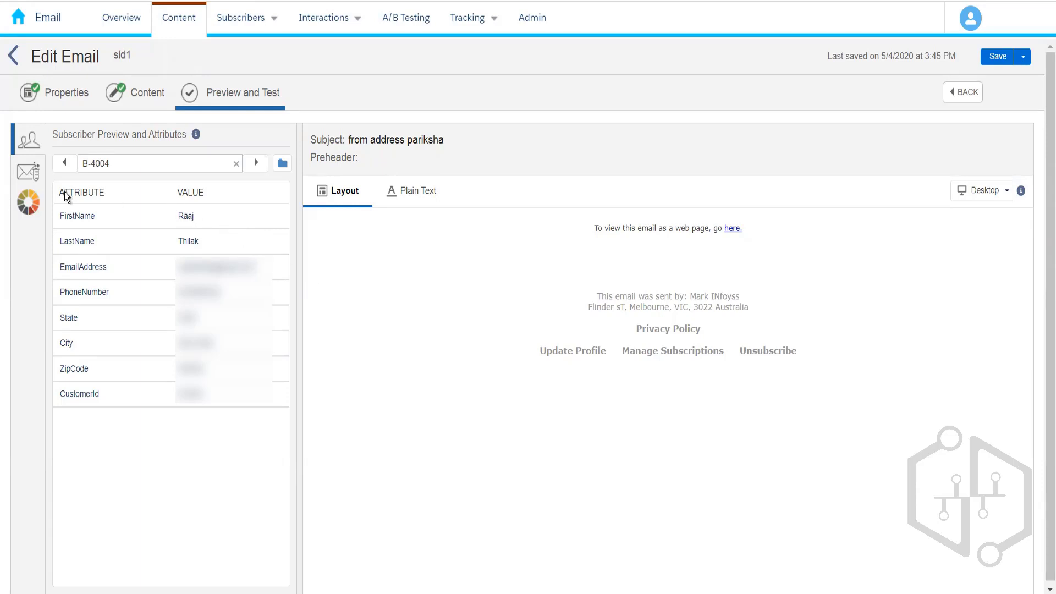
# Compare the previewed subscriber's attributes with the Test Send recipients and content personalization options for sid1, and return to the content list
pyautogui.click(28, 172)
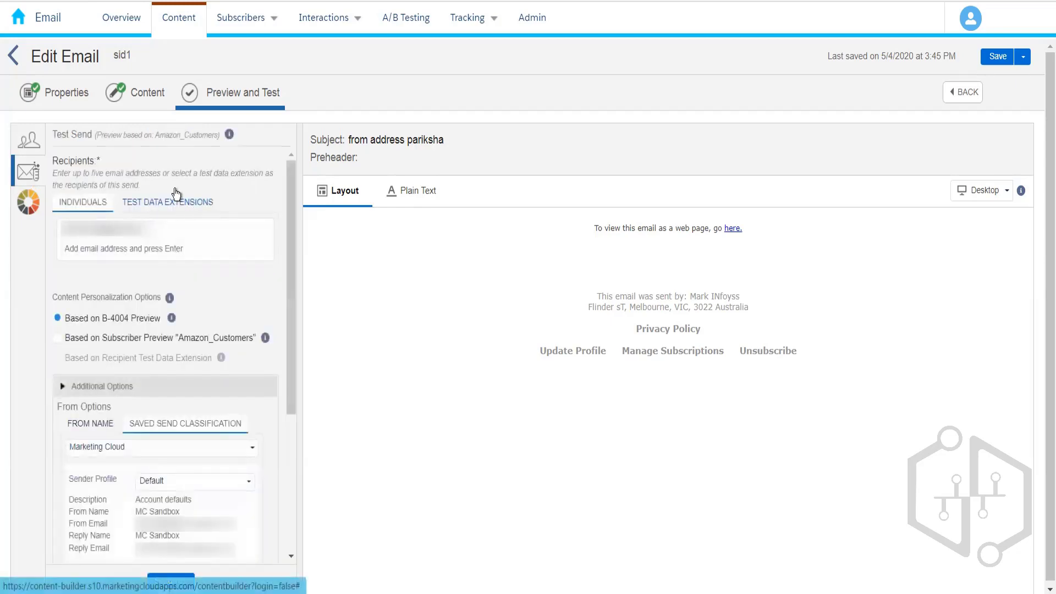
pyautogui.click(31, 144)
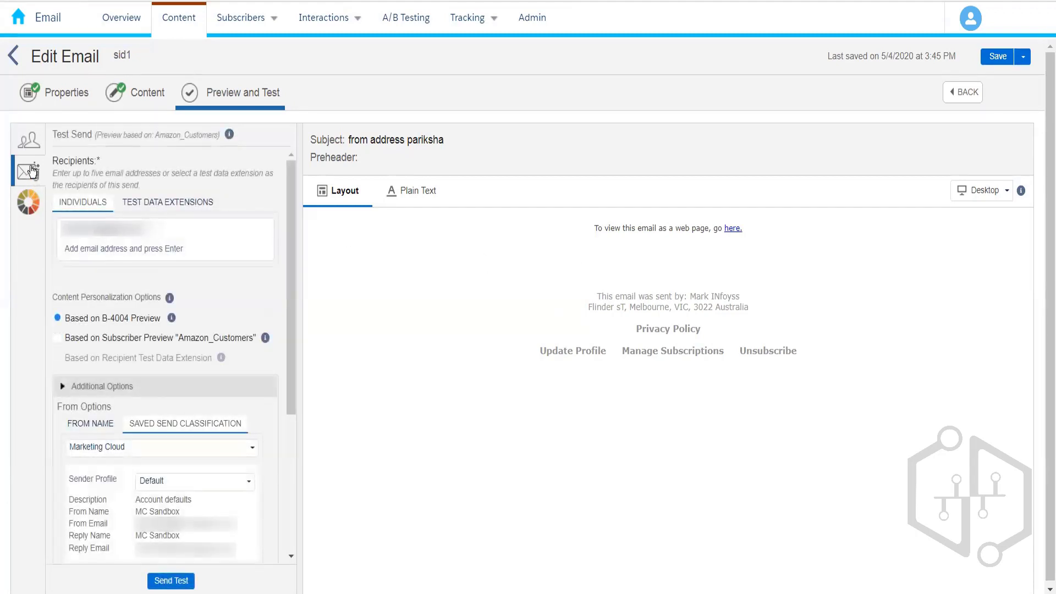
pyautogui.click(28, 146)
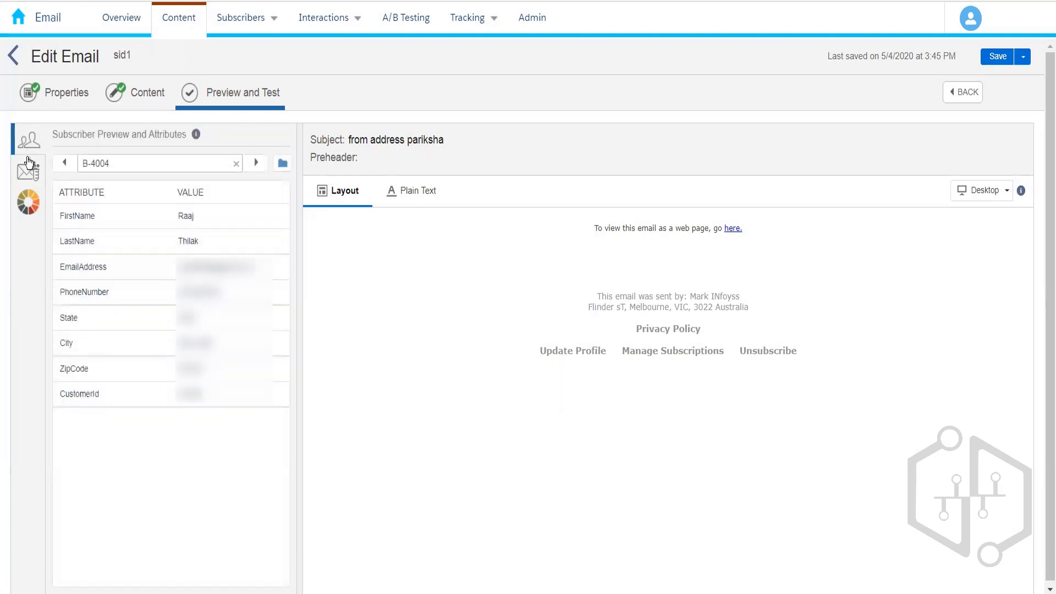
pyautogui.click(28, 165)
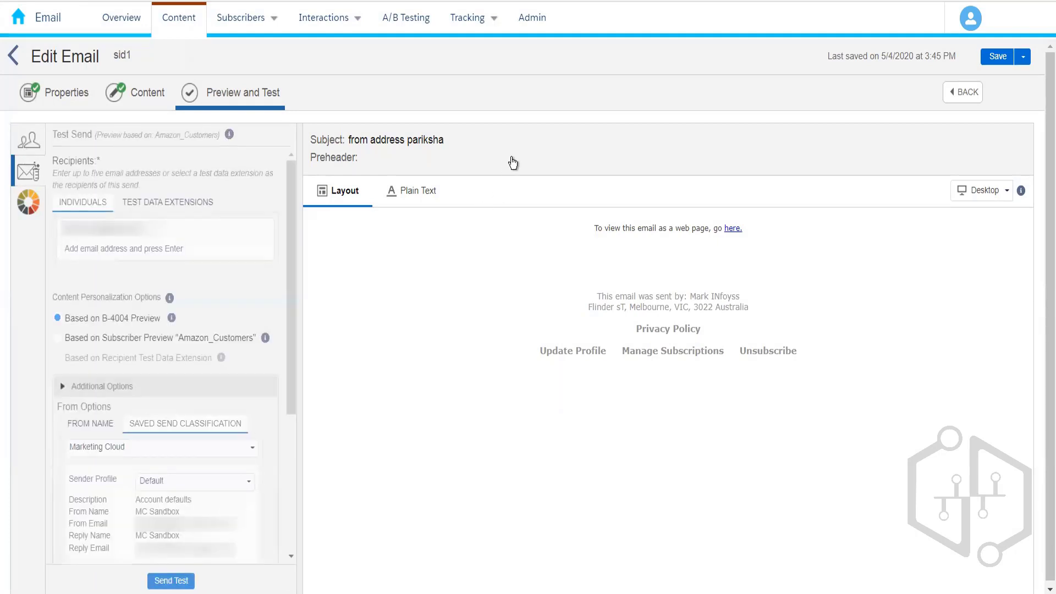
pyautogui.click(28, 139)
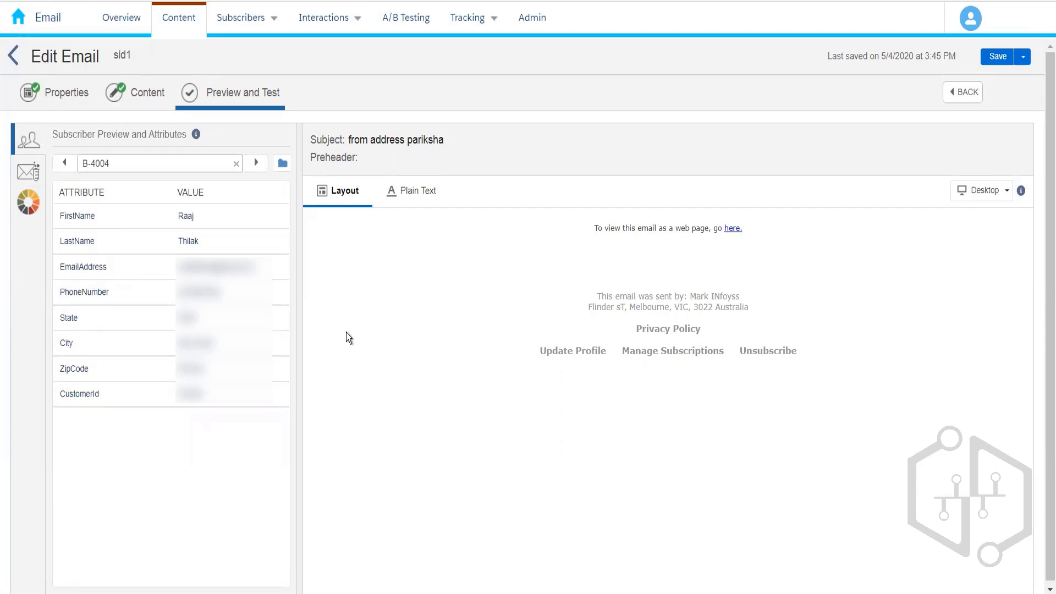
pyautogui.click(29, 178)
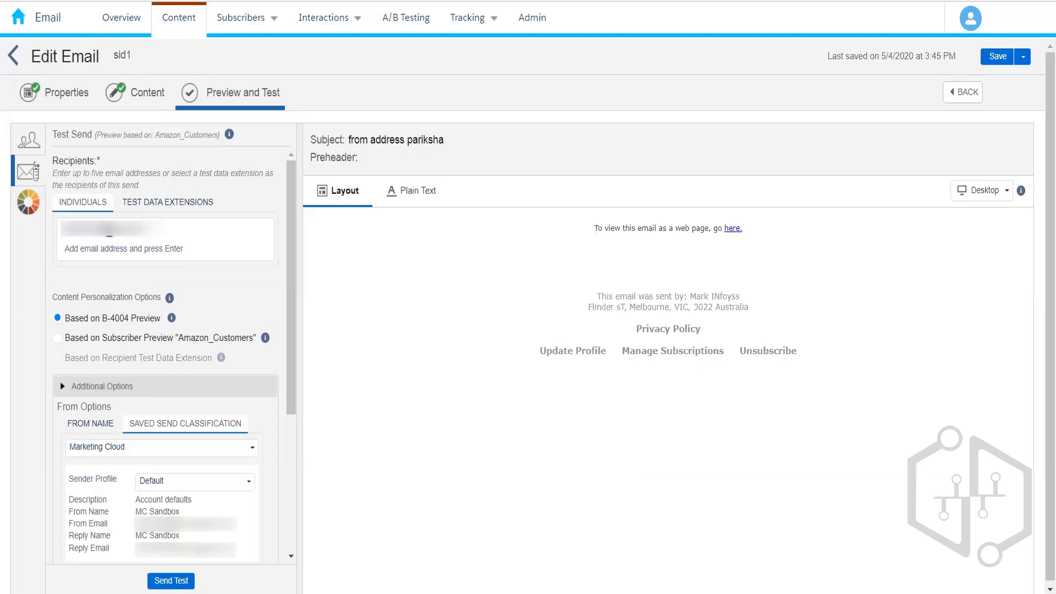
pyautogui.click(28, 142)
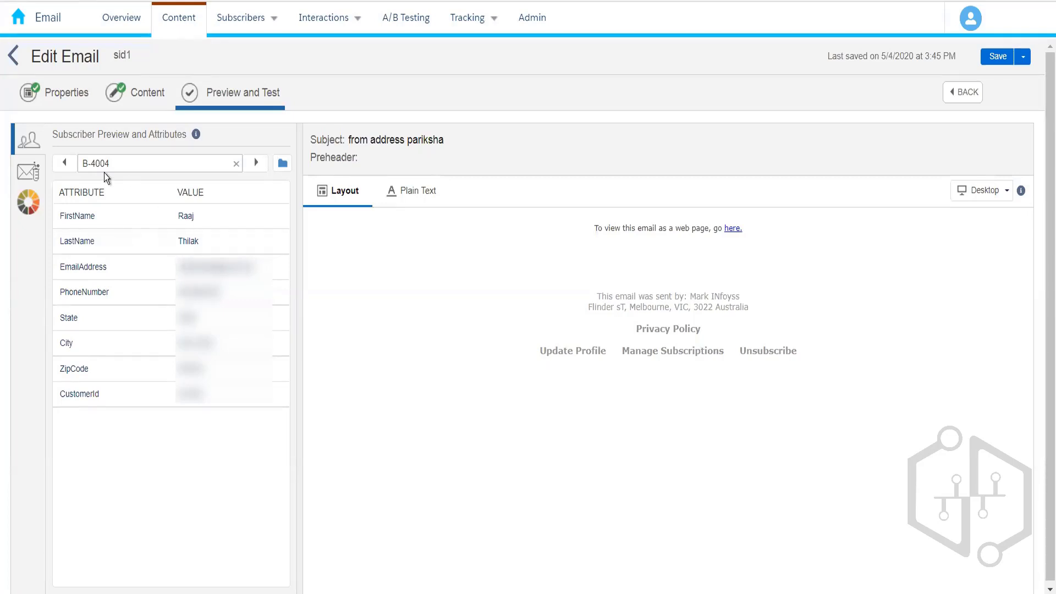
pyautogui.click(34, 175)
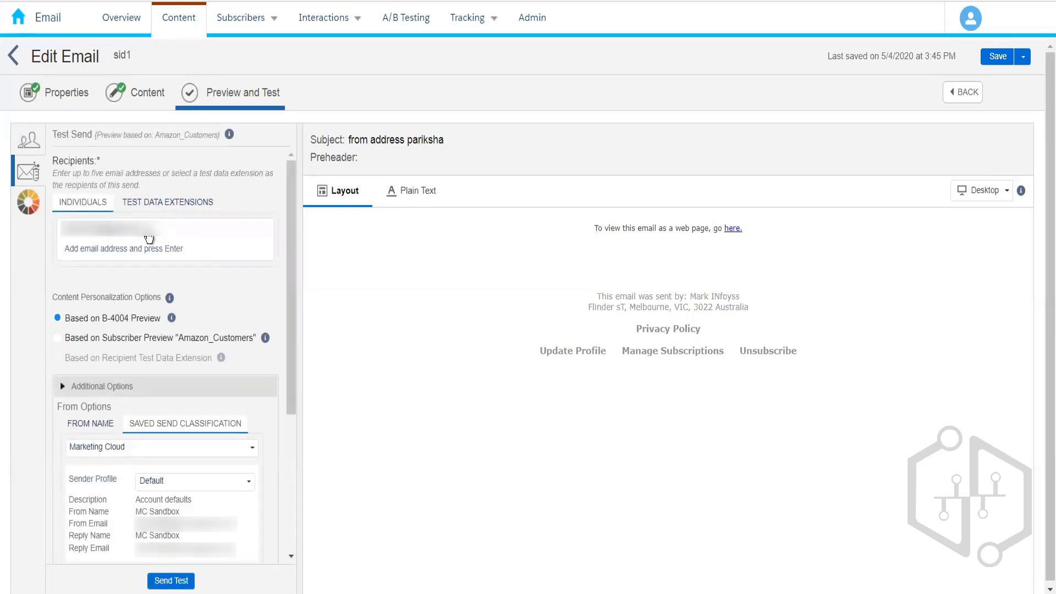
pyautogui.click(13, 64)
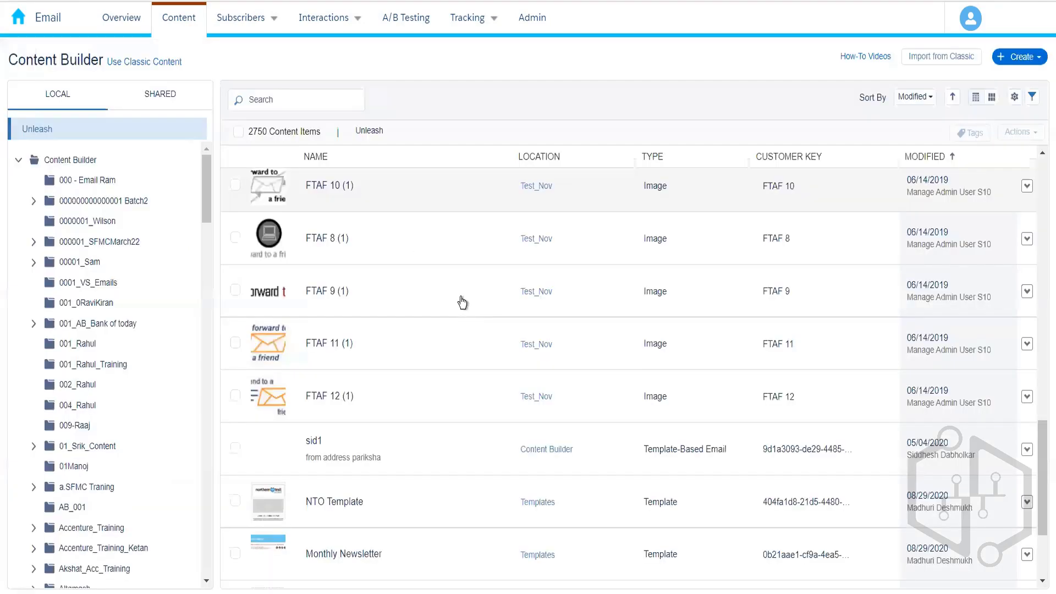